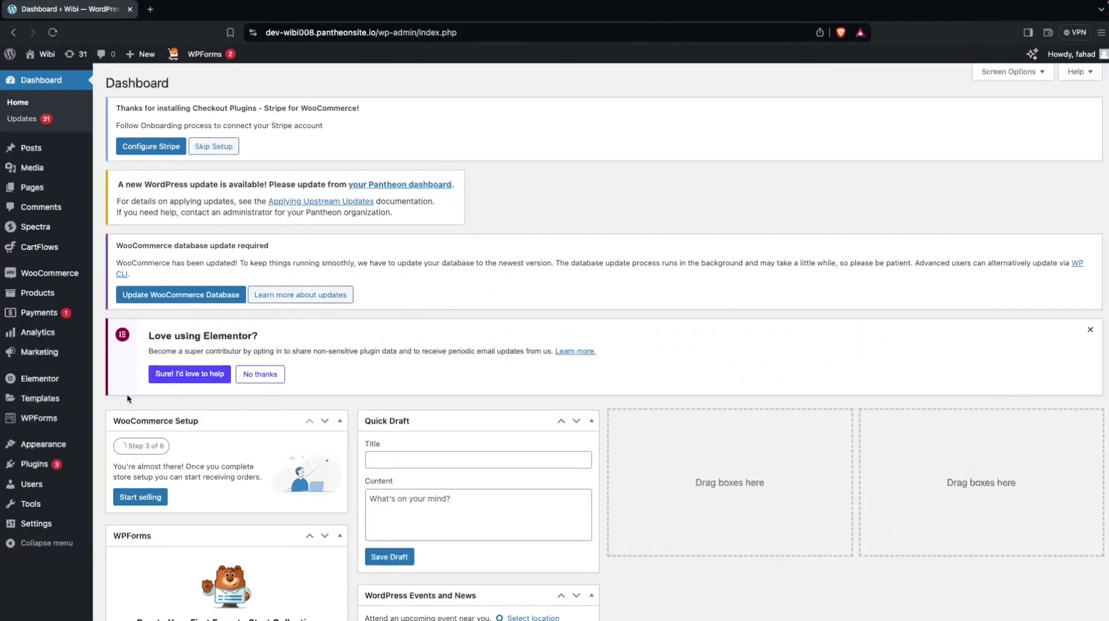
Go to the Add New Plugin page from the Plugins menu
{"action": "mouse_move", "coordinate": [53, 467]}
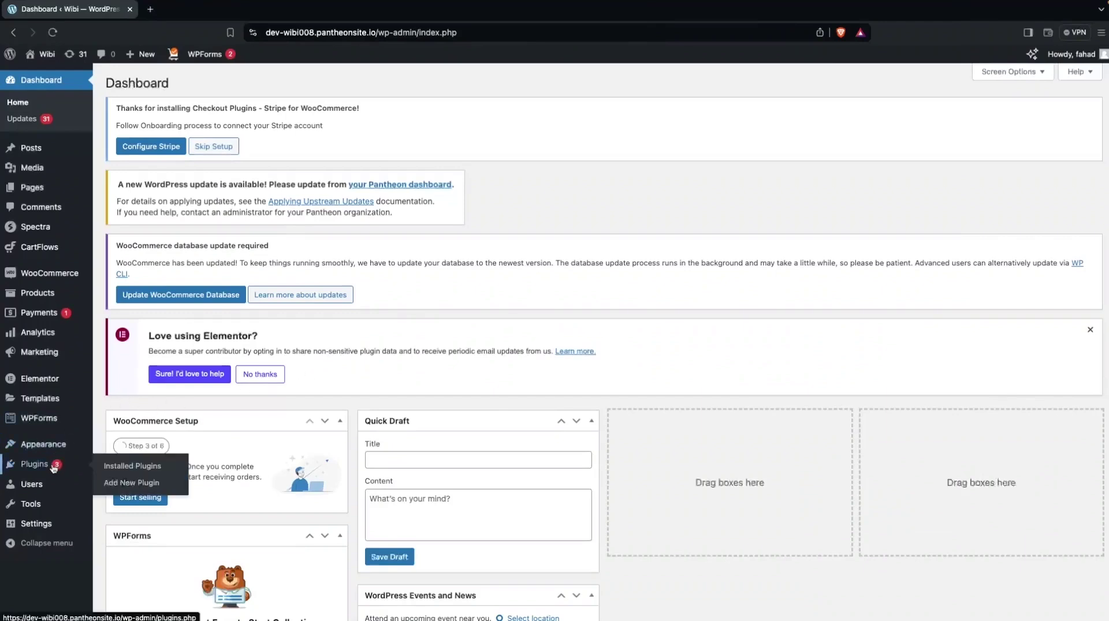
{"action": "left_click", "coordinate": [134, 484]}
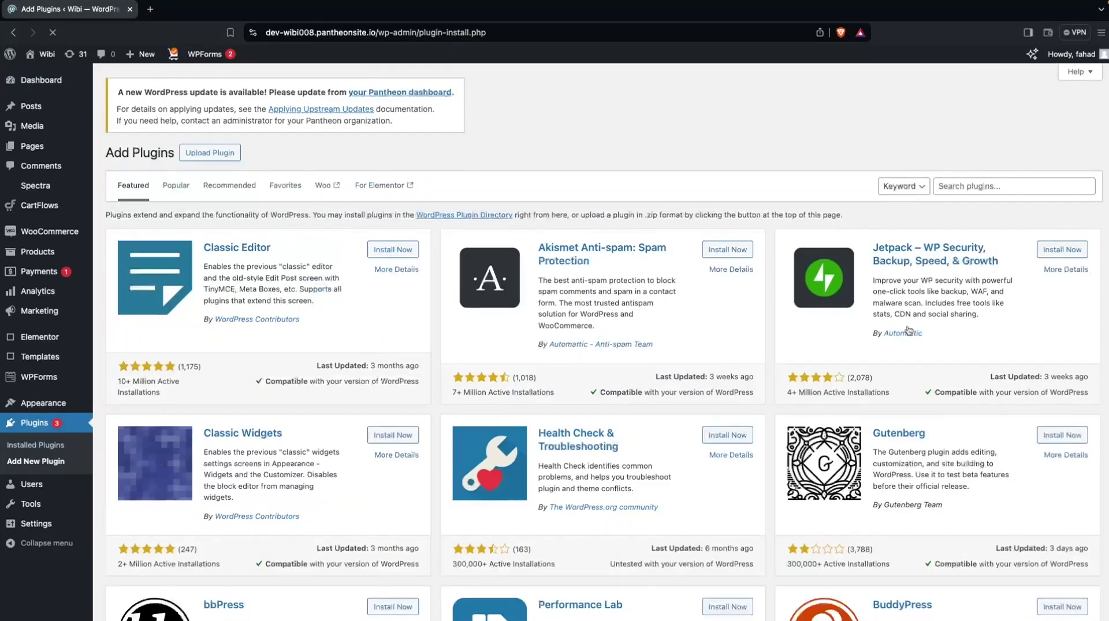
Search for 'direct checkout', then install and activate Direct Checkout for WooCommerce and reload
{"action": "left_click", "coordinate": [989, 185]}
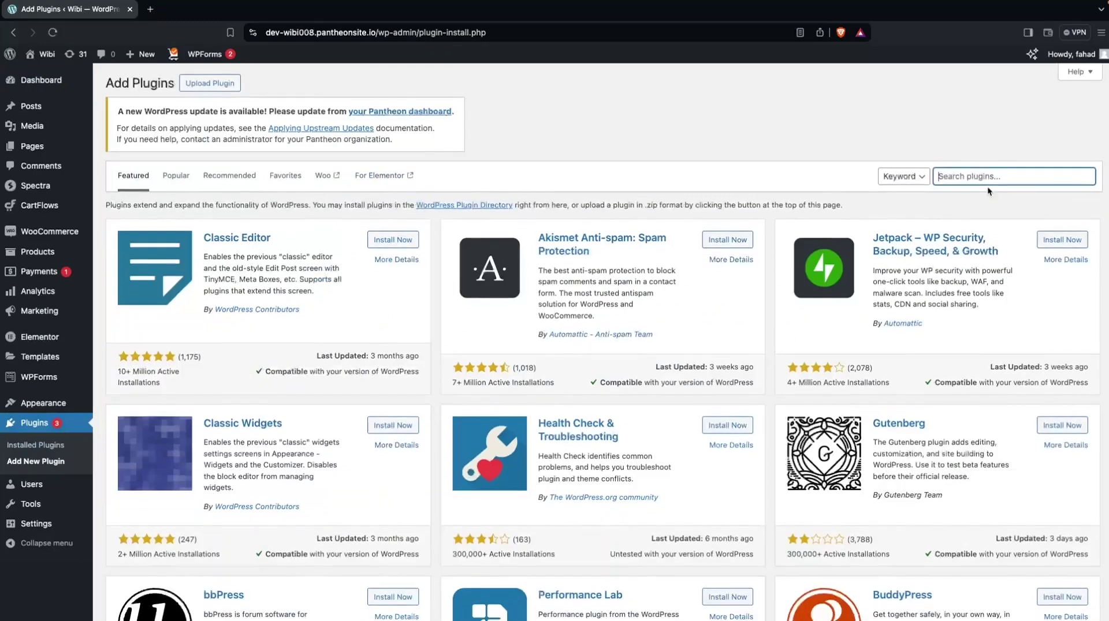
{"action": "type", "text": "direct "}
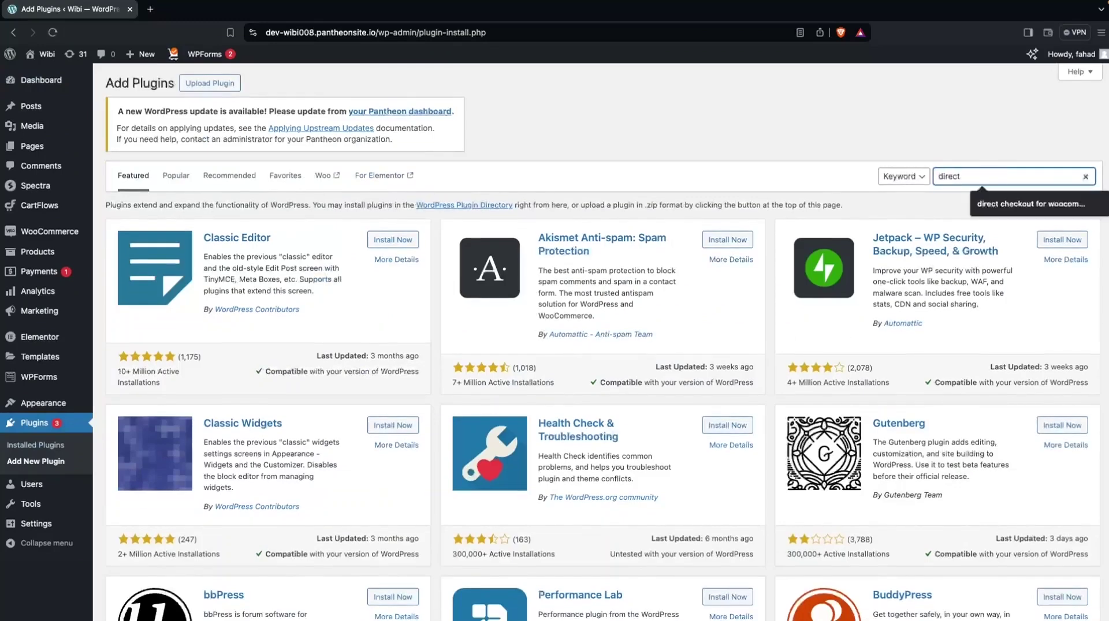
{"action": "type", "text": "checkout"}
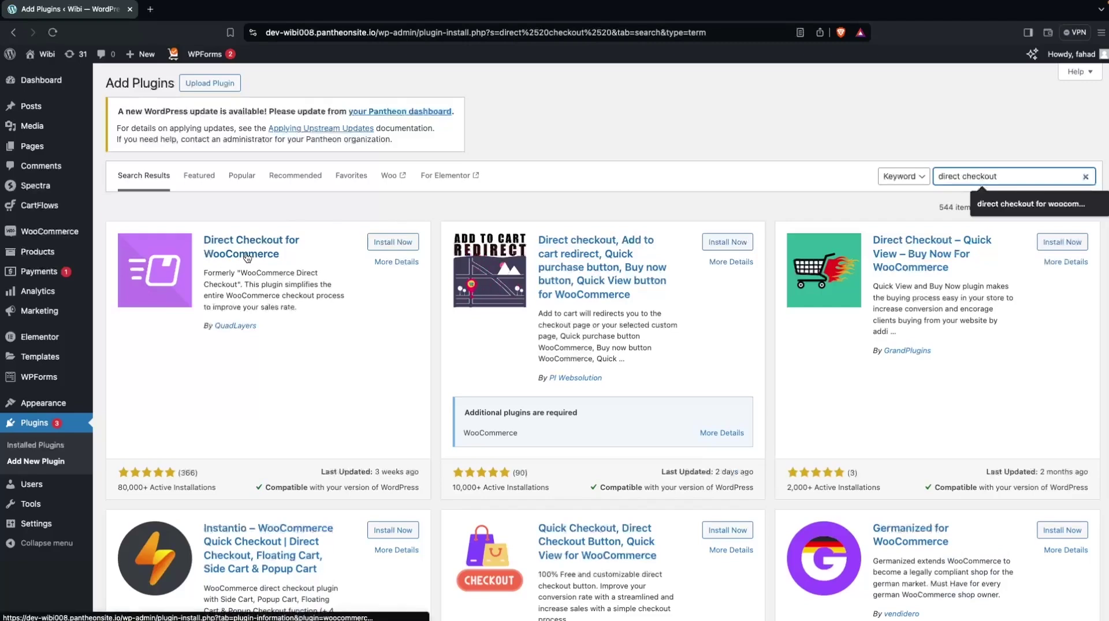
{"action": "left_click", "coordinate": [401, 242]}
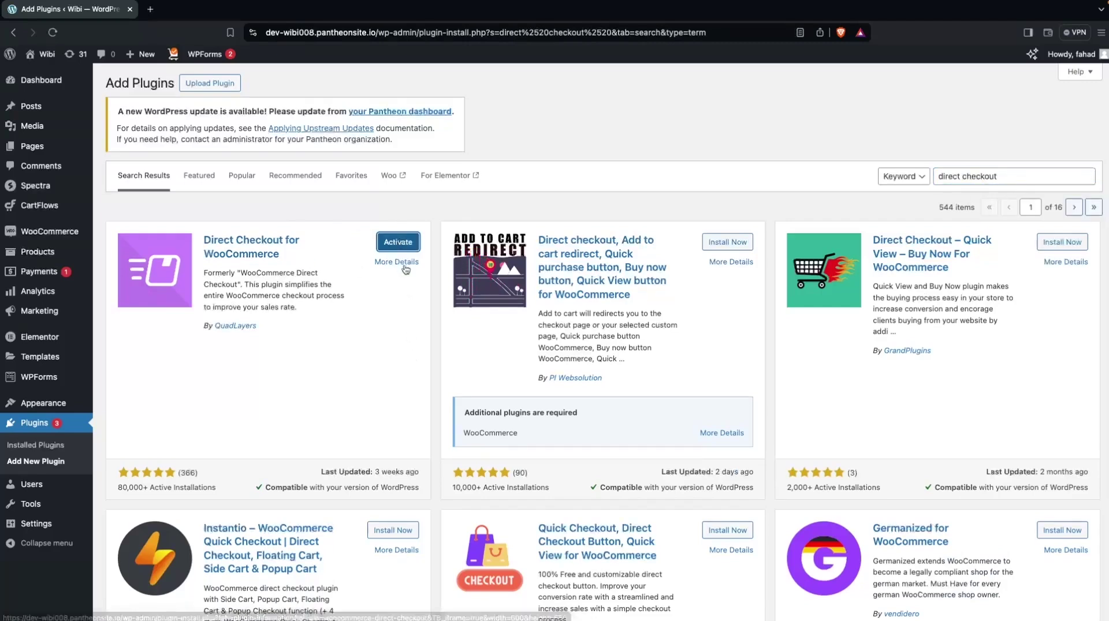
{"action": "left_click", "coordinate": [406, 245]}
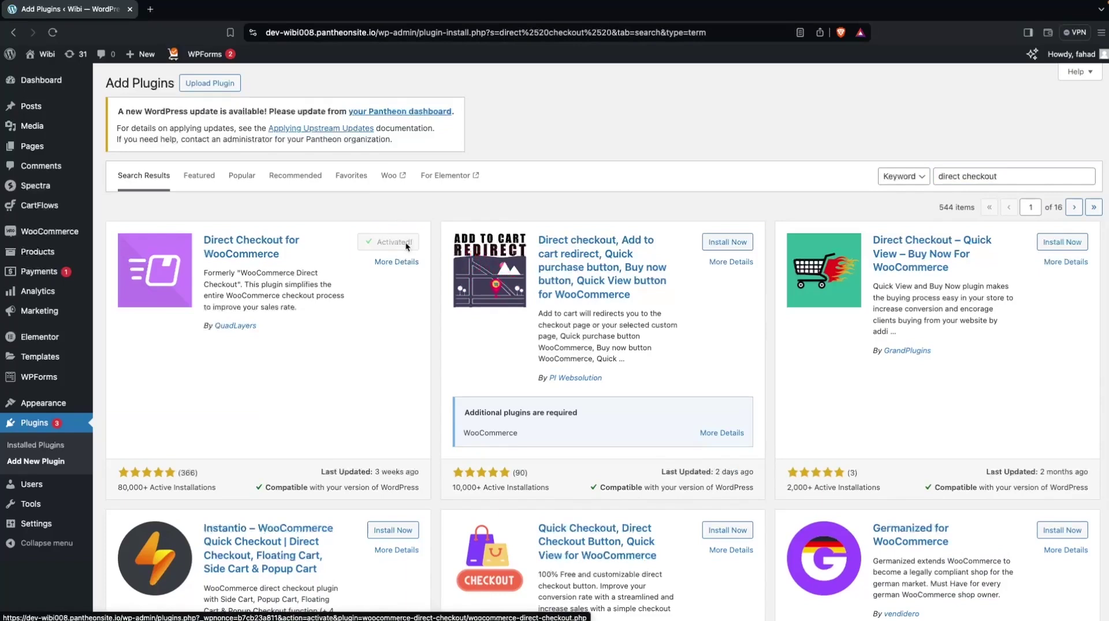
{"action": "left_click", "coordinate": [51, 33]}
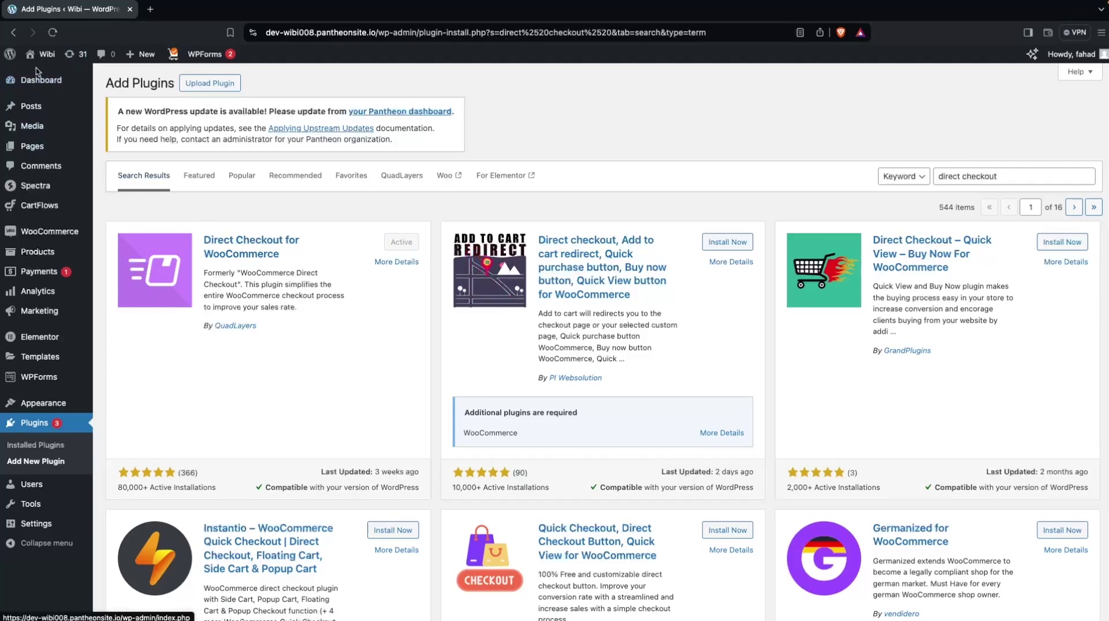
Open the store's Almond Milk Lotion product page in a new tab, then return to the admin
{"action": "mouse_move", "coordinate": [40, 55]}
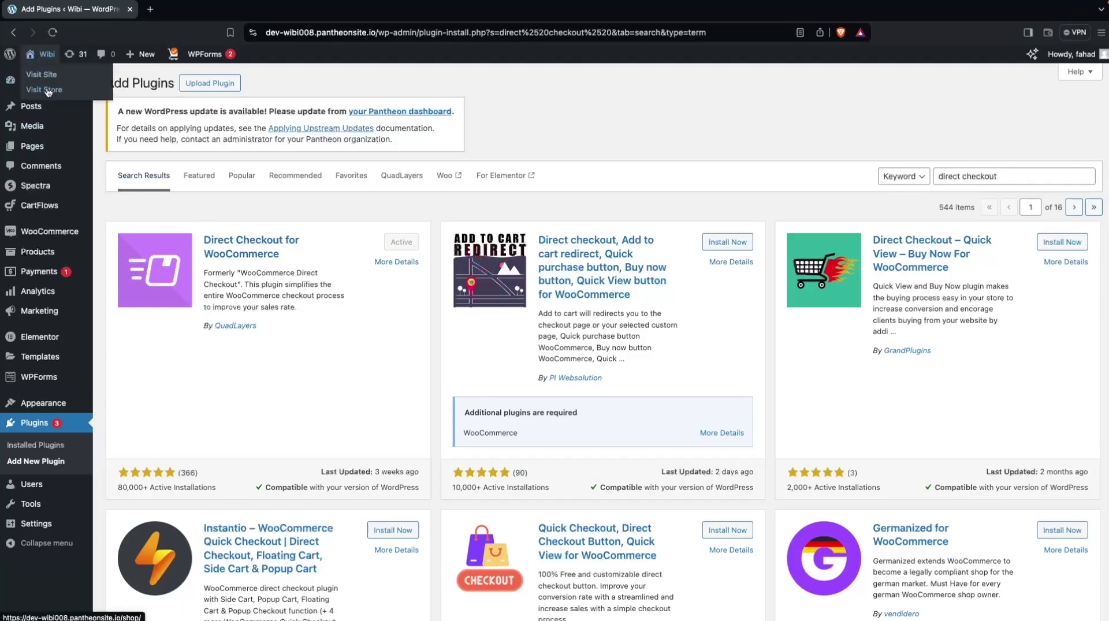
{"action": "left_click", "coordinate": [48, 90]}
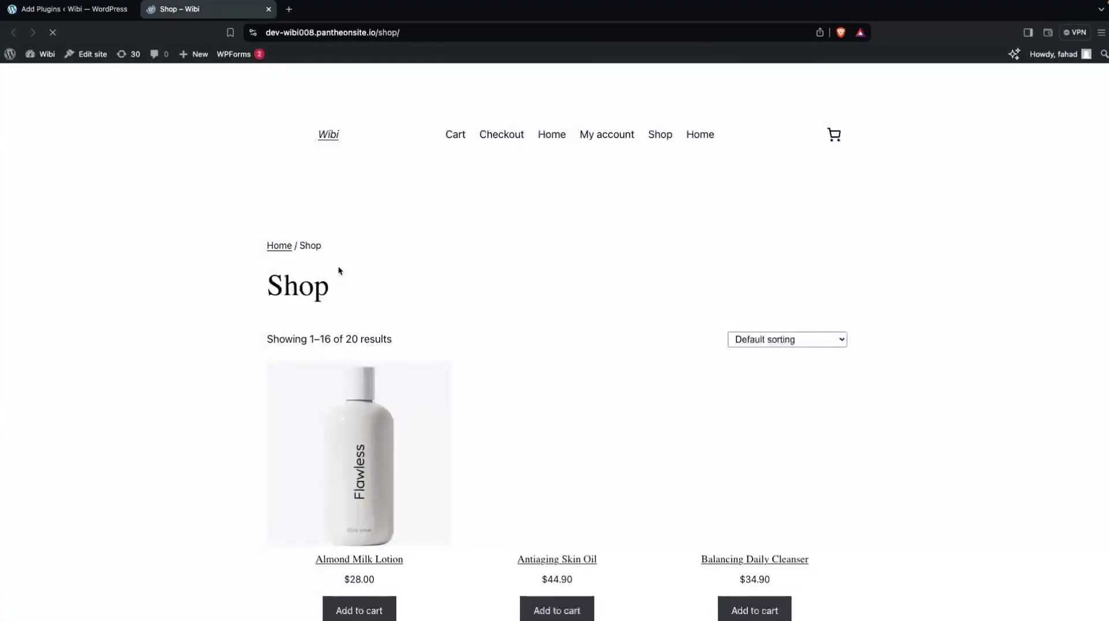
{"action": "scroll", "coordinate": [338, 266], "scroll_direction": "down", "scroll_amount": 3}
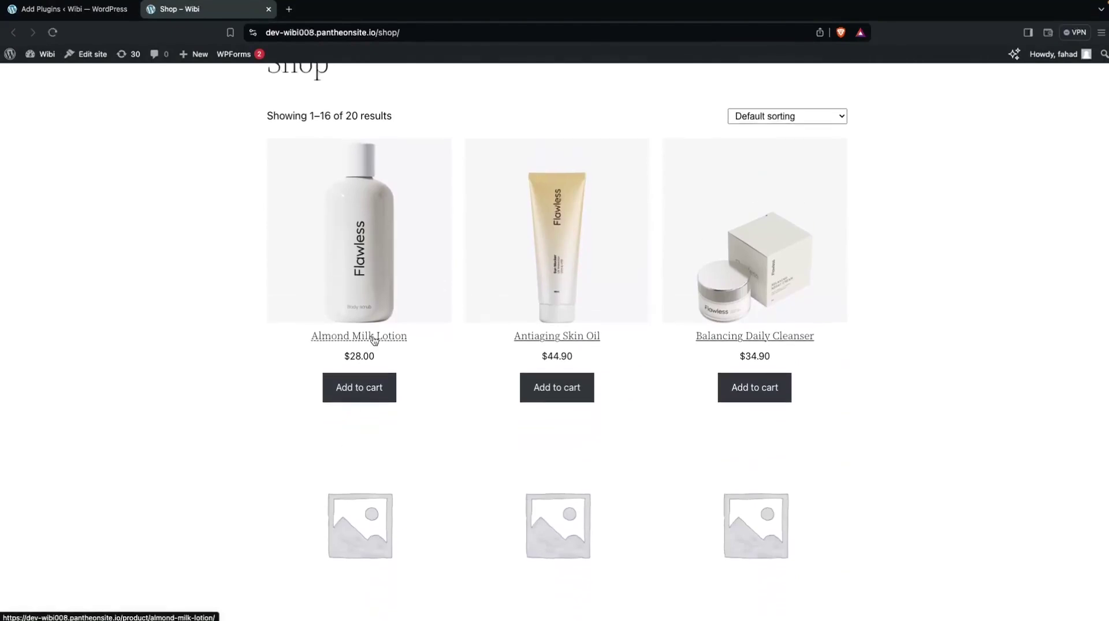
{"action": "left_click", "coordinate": [374, 340]}
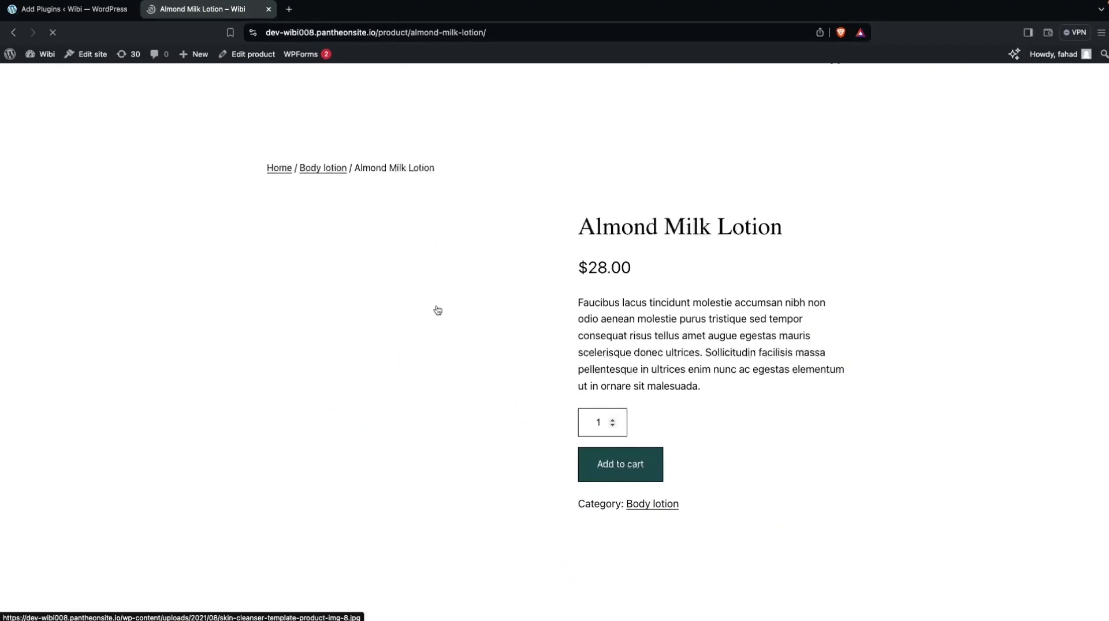
{"action": "left_click", "coordinate": [65, 9]}
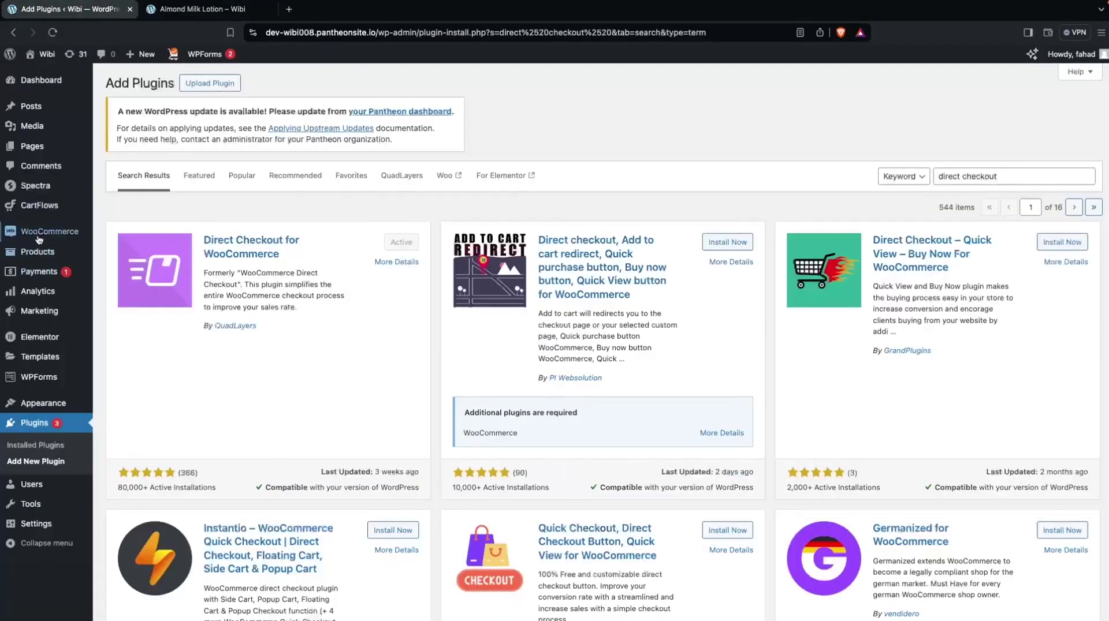
In WooCommerce > Direct Checkout, set added-to-cart alert, shop link and redirect to Yes
{"action": "mouse_move", "coordinate": [40, 235]}
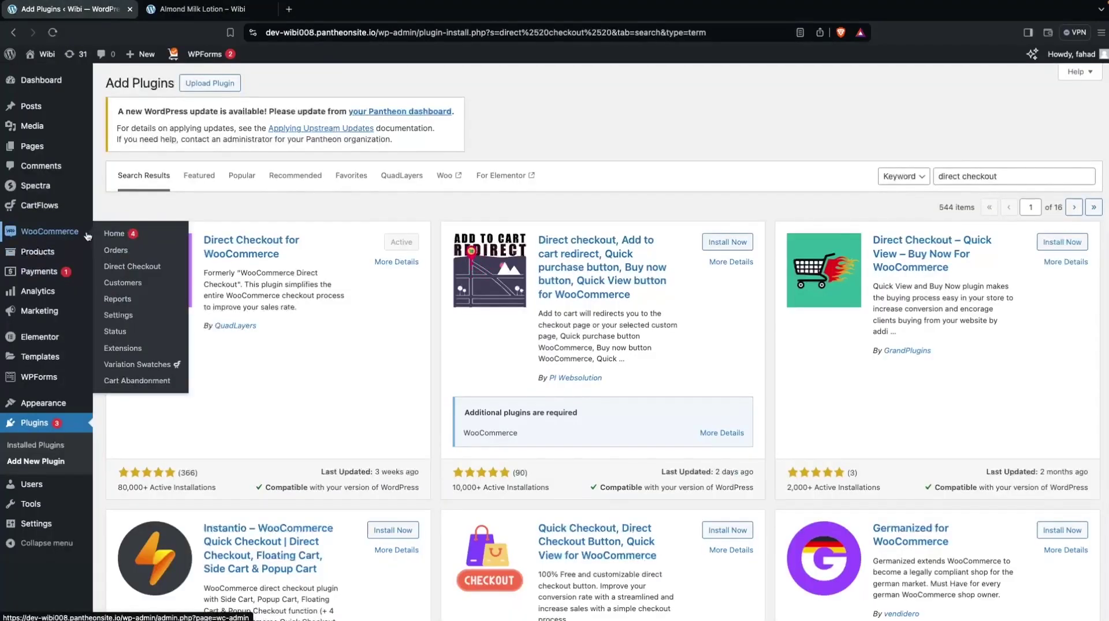
{"action": "left_click", "coordinate": [182, 271]}
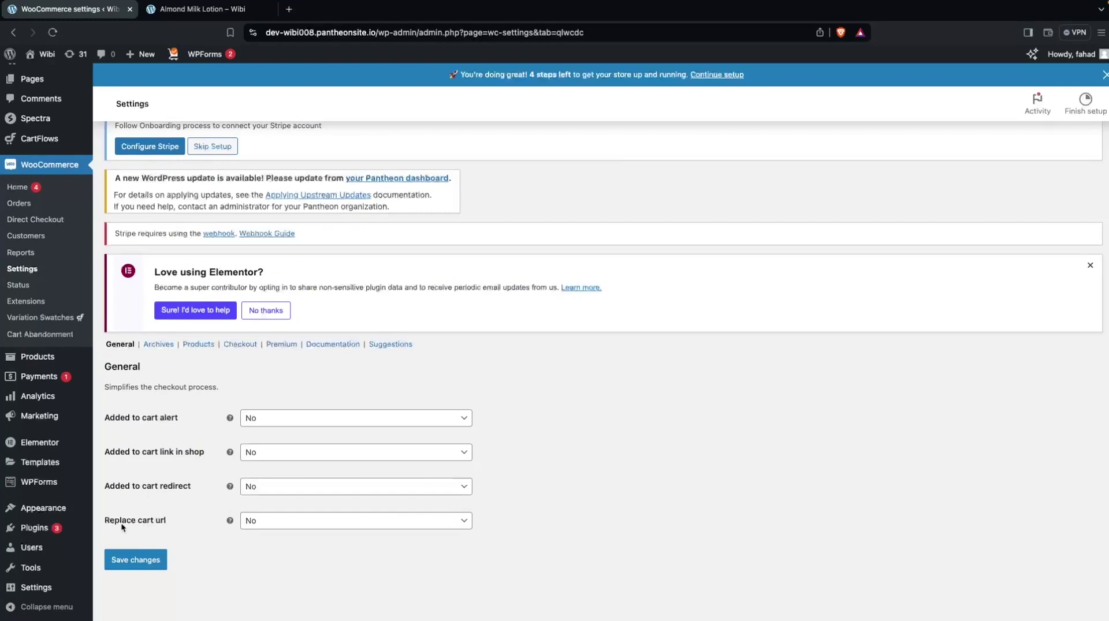
{"action": "left_click", "coordinate": [274, 419]}
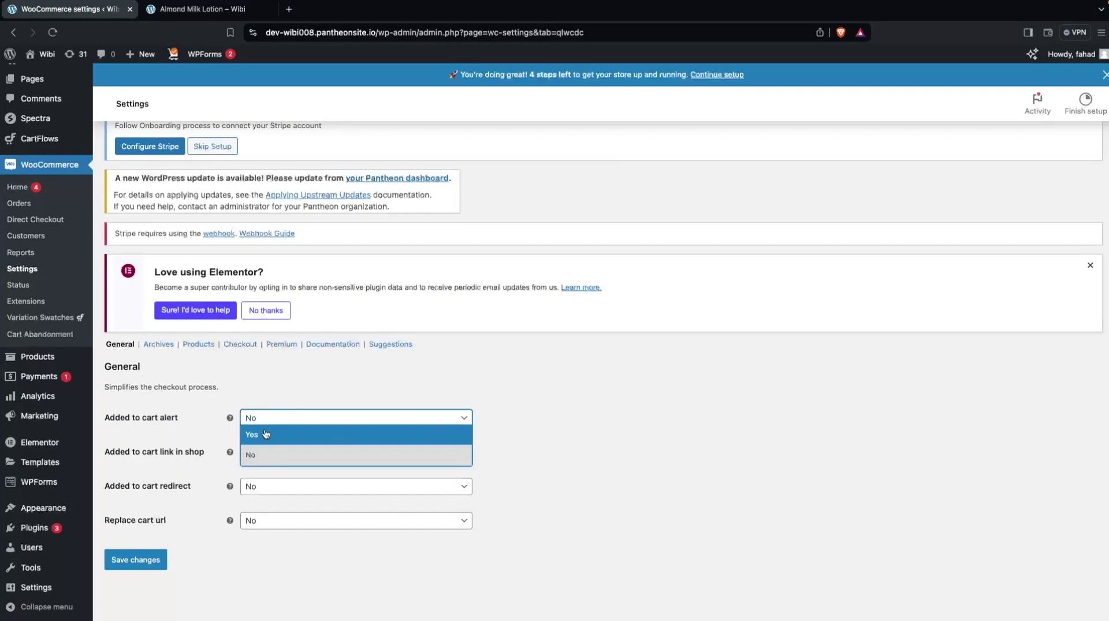
{"action": "left_click", "coordinate": [265, 431]}
{"action": "left_click", "coordinate": [270, 460]}
{"action": "left_click", "coordinate": [266, 469]}
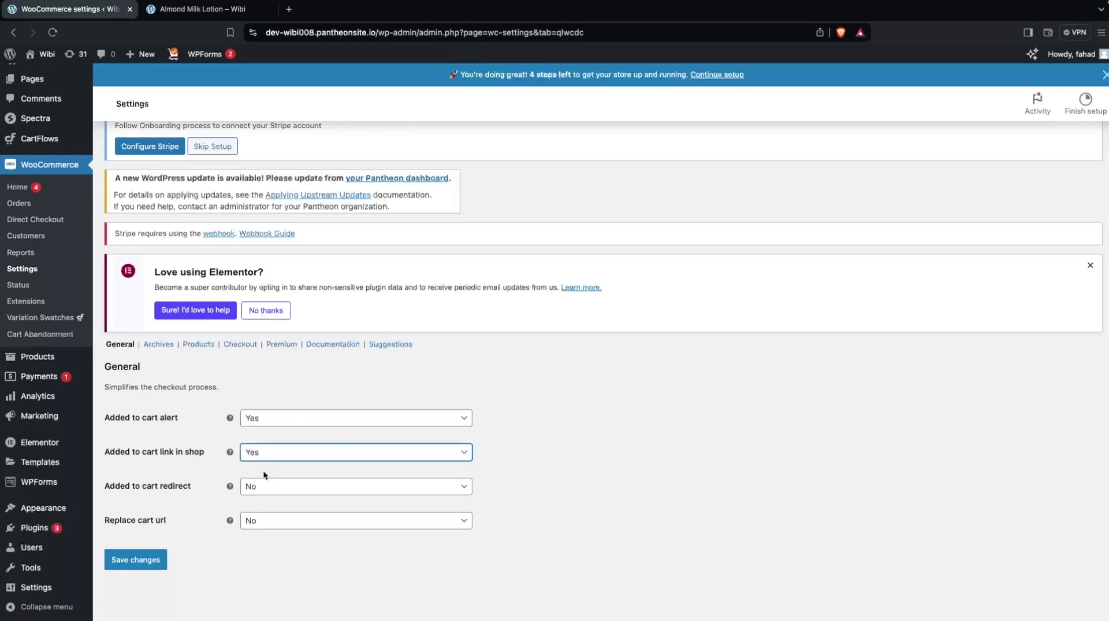
{"action": "left_click", "coordinate": [271, 488]}
{"action": "left_click", "coordinate": [264, 521]}
Set the redirect destination to Checkout and save the general settings
{"action": "scroll", "coordinate": [173, 501], "scroll_direction": "down", "scroll_amount": 1}
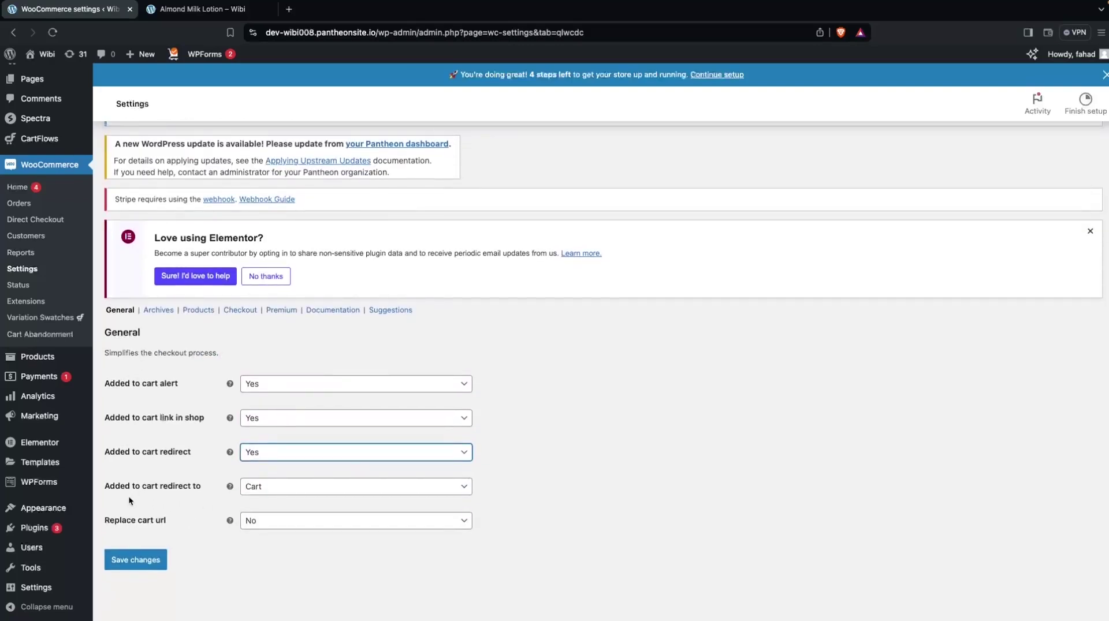
{"action": "left_click", "coordinate": [265, 491]}
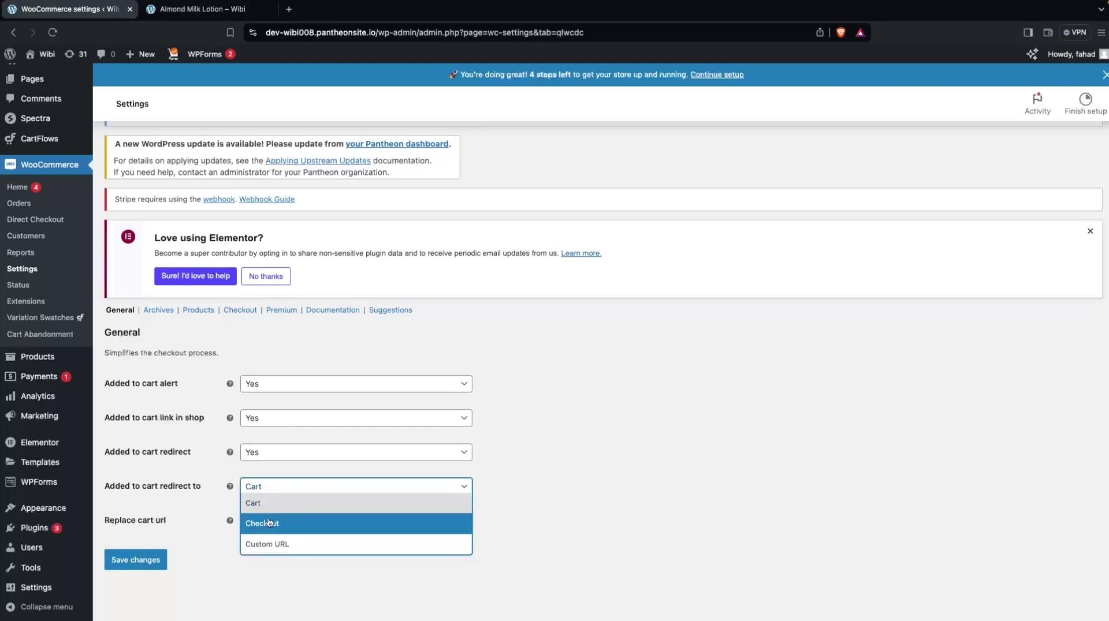
{"action": "left_click", "coordinate": [309, 525]}
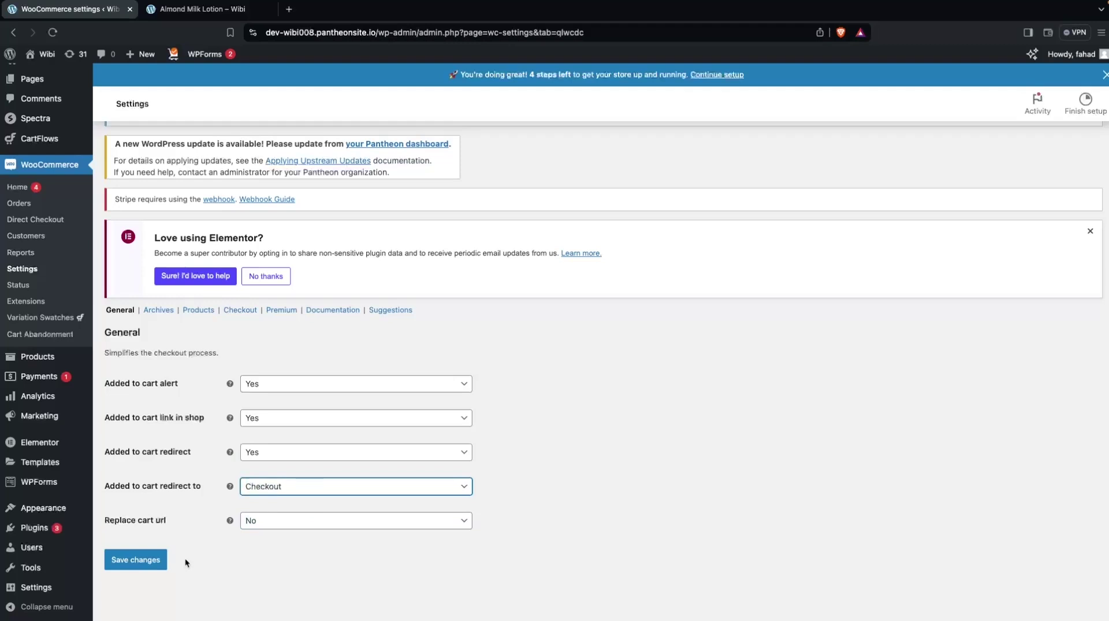
{"action": "left_click", "coordinate": [156, 561]}
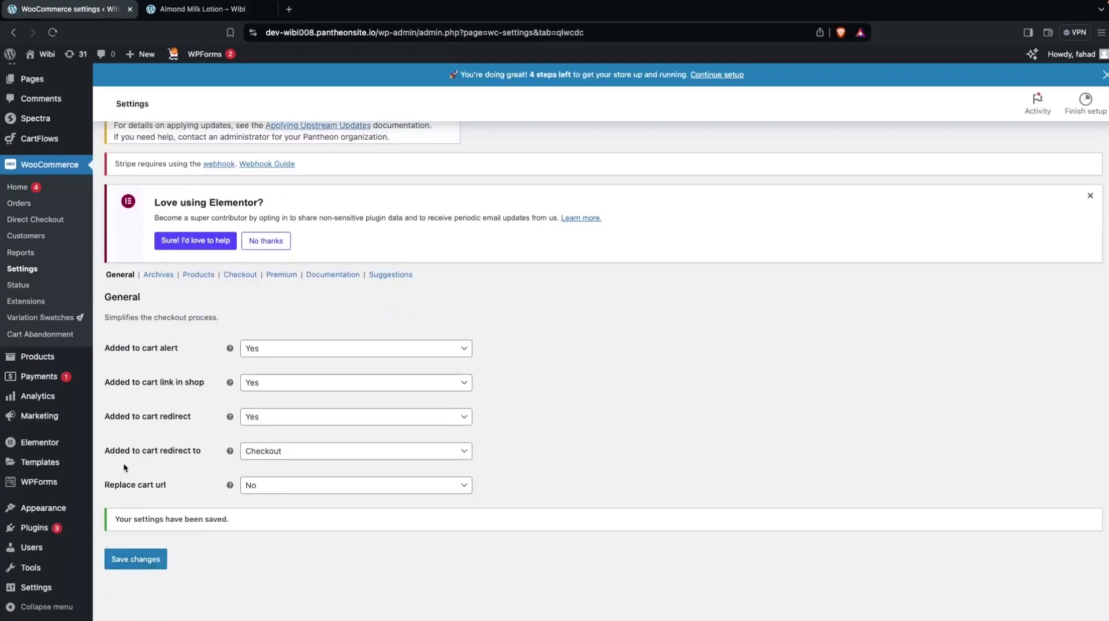
In Archives, enable Replace Add to cart text with 'BUY NOW' and save
{"action": "left_click", "coordinate": [161, 280]}
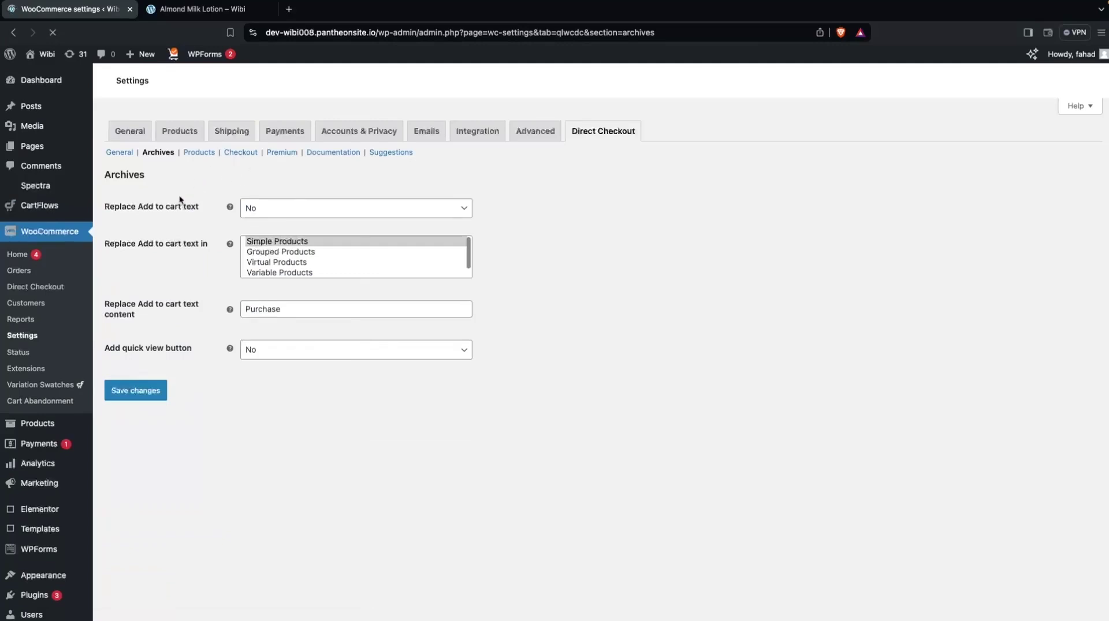
{"action": "left_click", "coordinate": [266, 208]}
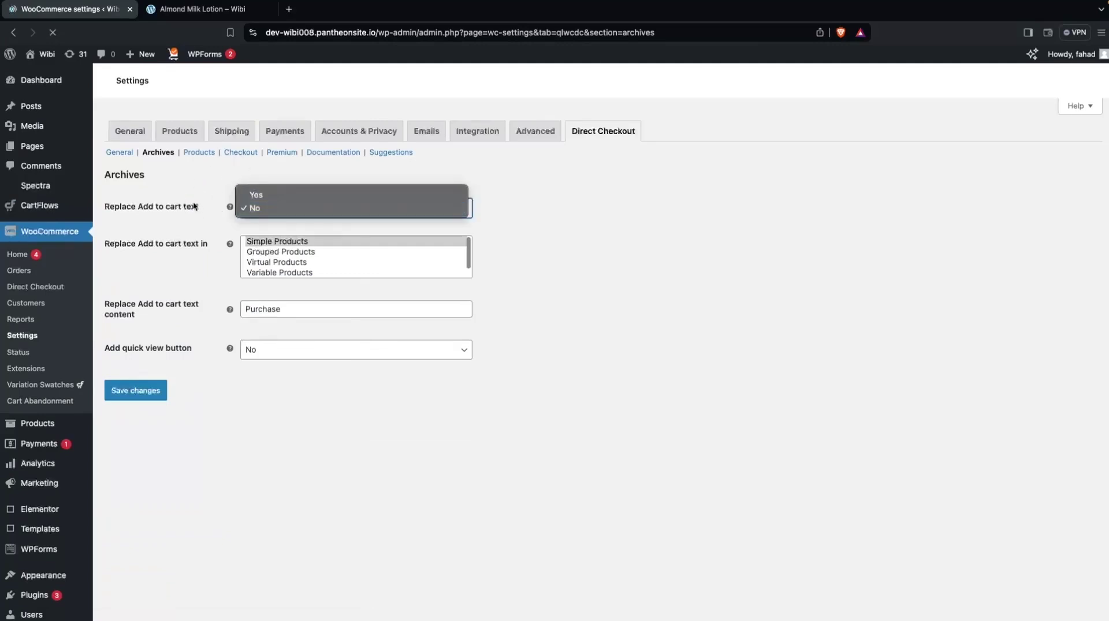
{"action": "left_click", "coordinate": [257, 196]}
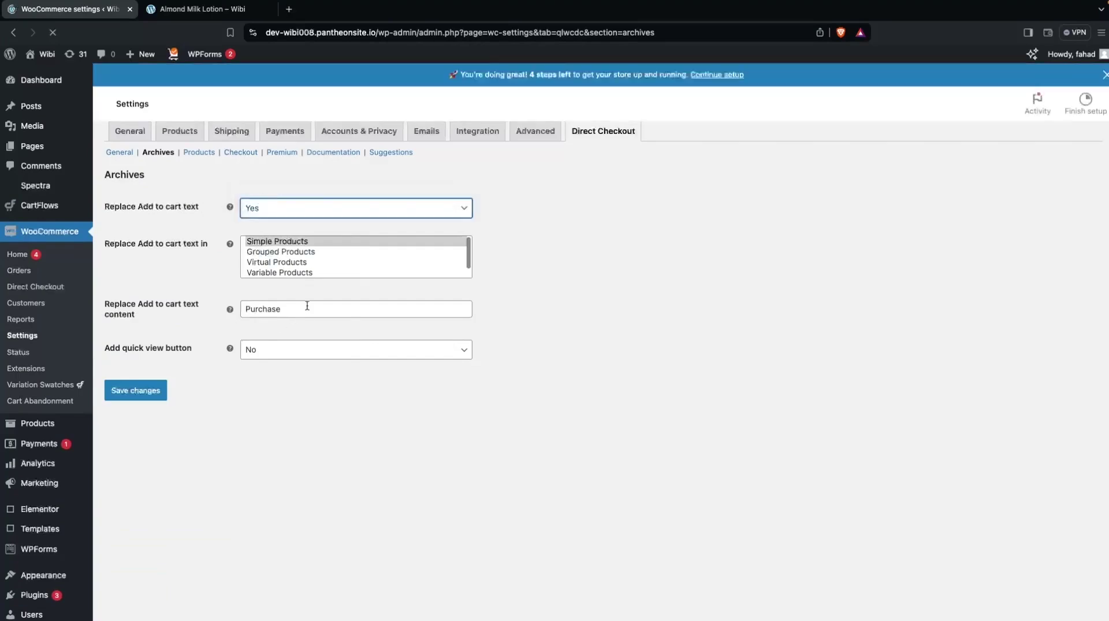
{"action": "double_click", "coordinate": [306, 309]}
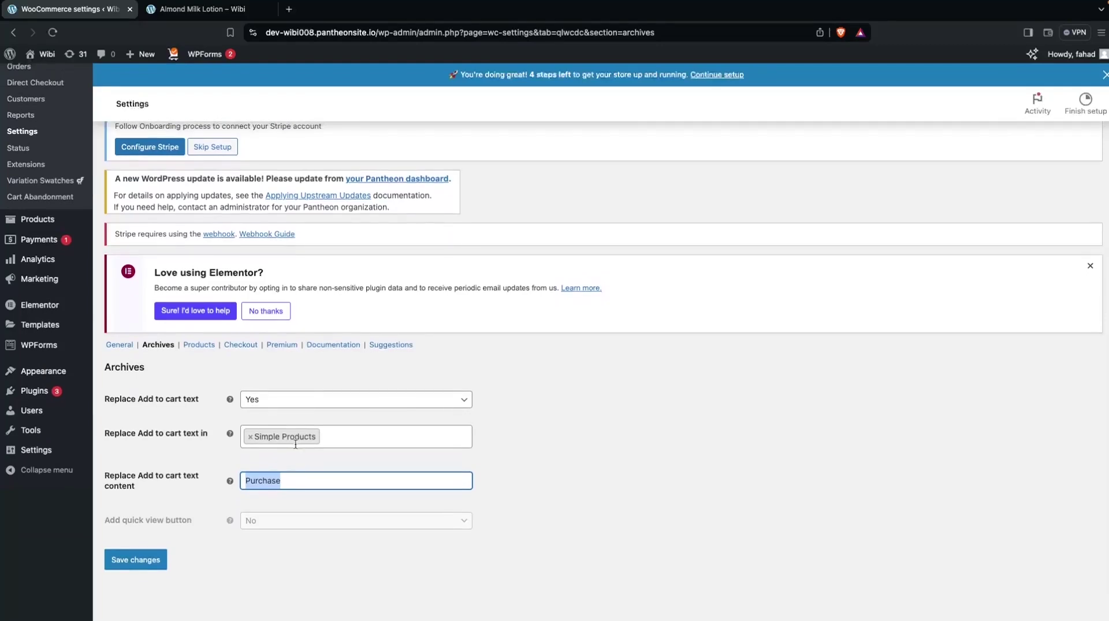
{"action": "type", "text": "BUY NOW"}
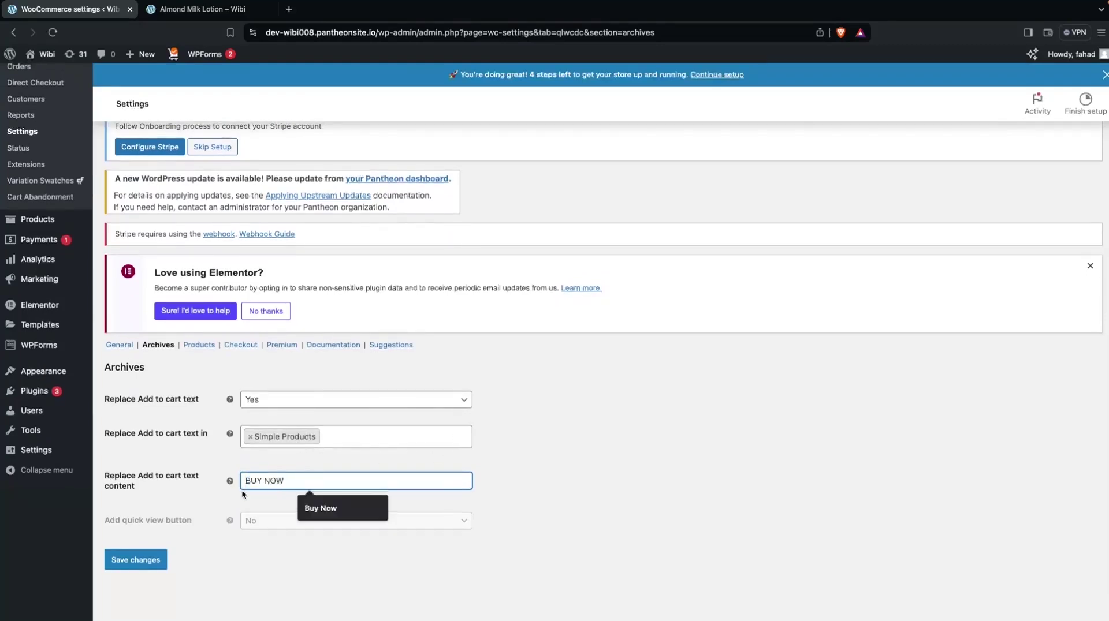
{"action": "left_click", "coordinate": [153, 561]}
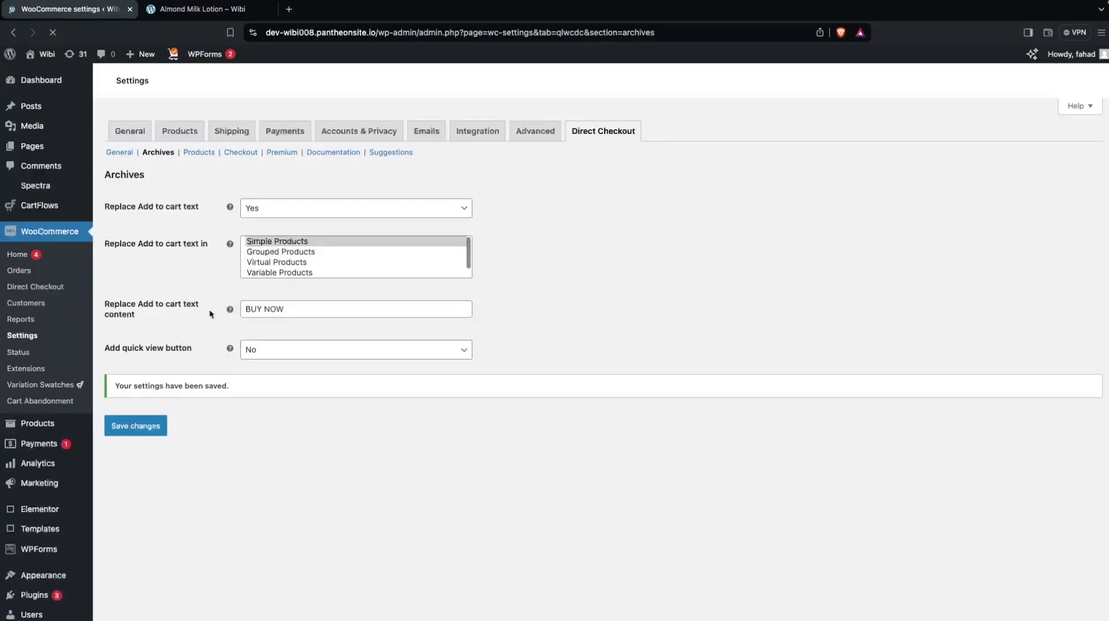
{"action": "left_click", "coordinate": [200, 153]}
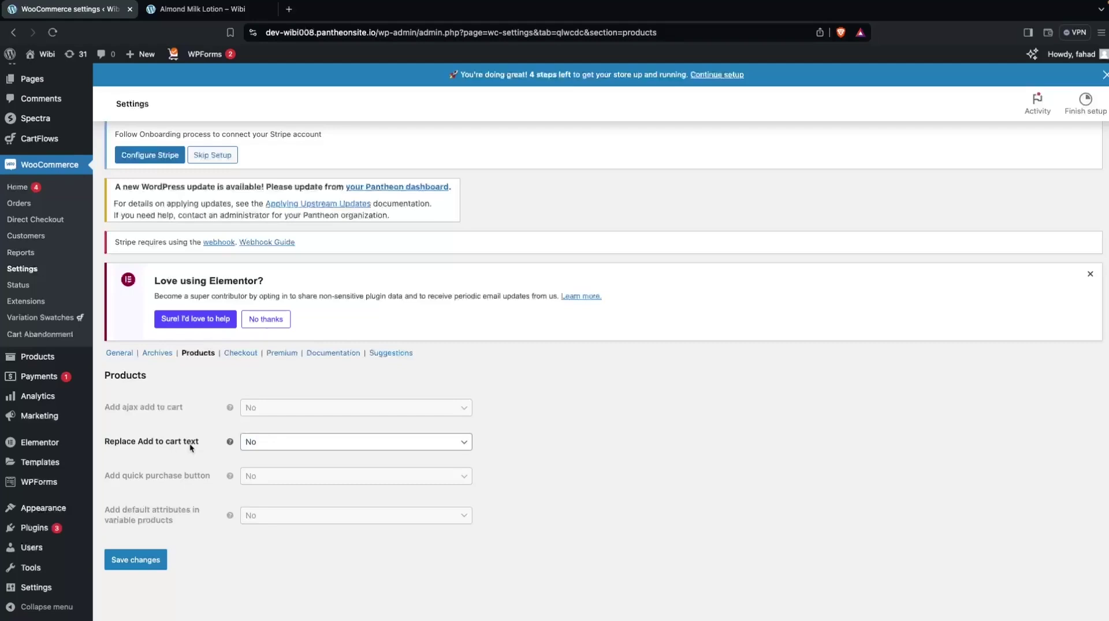
In Products, enable Replace Add to cart text, change 'Purchase' to 'BUY NOW', and save
{"action": "left_click", "coordinate": [265, 450]}
{"action": "left_click", "coordinate": [264, 456]}
{"action": "scroll", "coordinate": [222, 481], "scroll_direction": "down", "scroll_amount": 1}
{"action": "scroll", "coordinate": [223, 481], "scroll_direction": "down", "scroll_amount": 1}
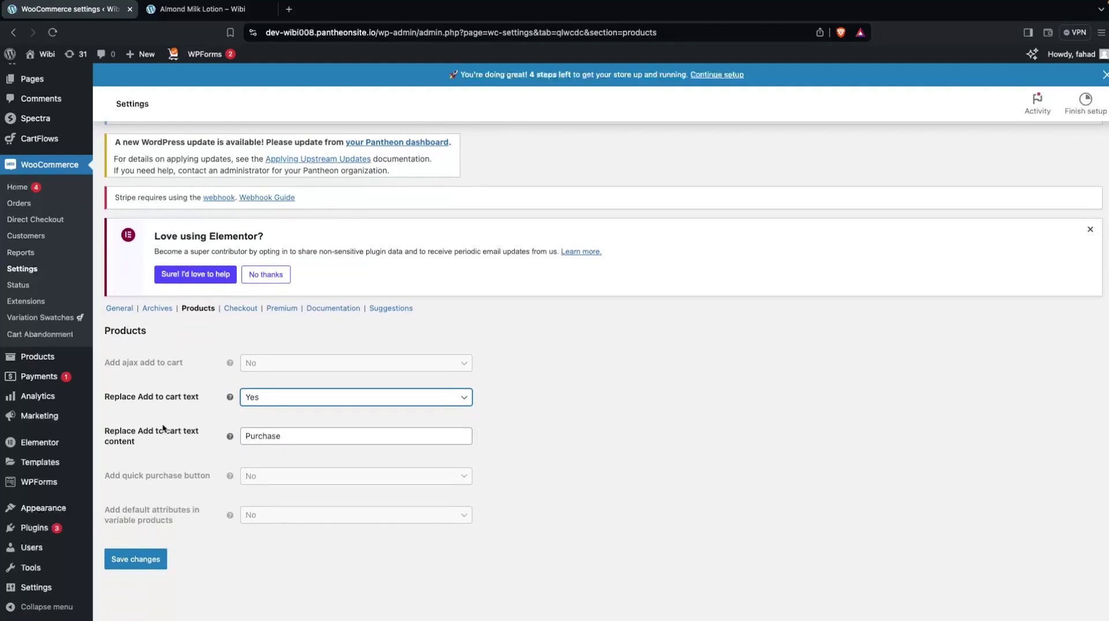
{"action": "double_click", "coordinate": [299, 437]}
{"action": "type", "text": "BUY NOW"}
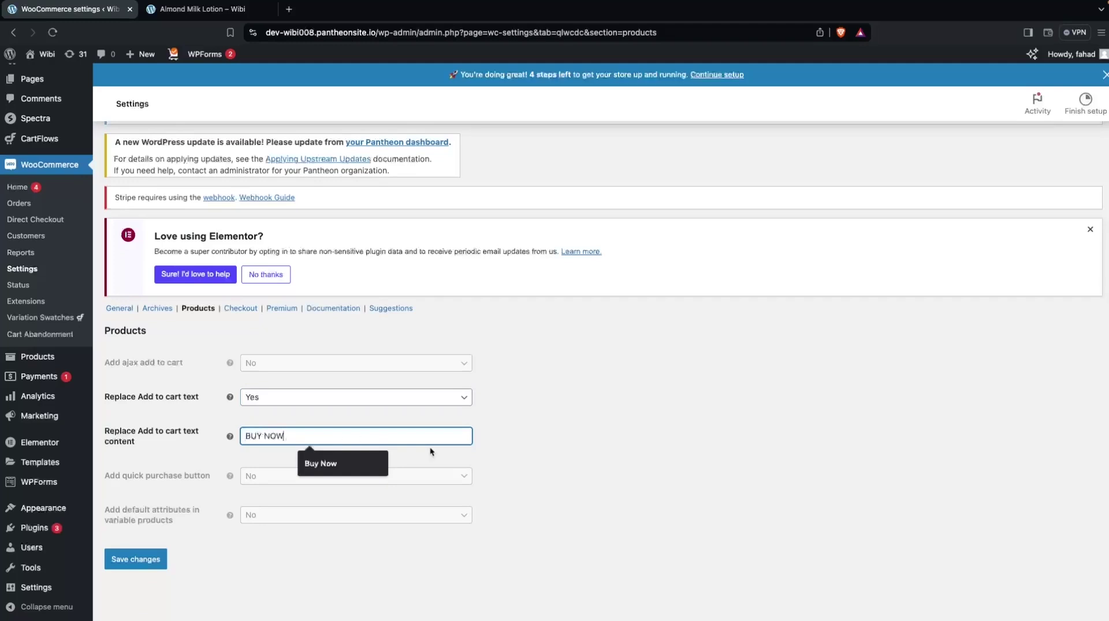
{"action": "left_click", "coordinate": [566, 431]}
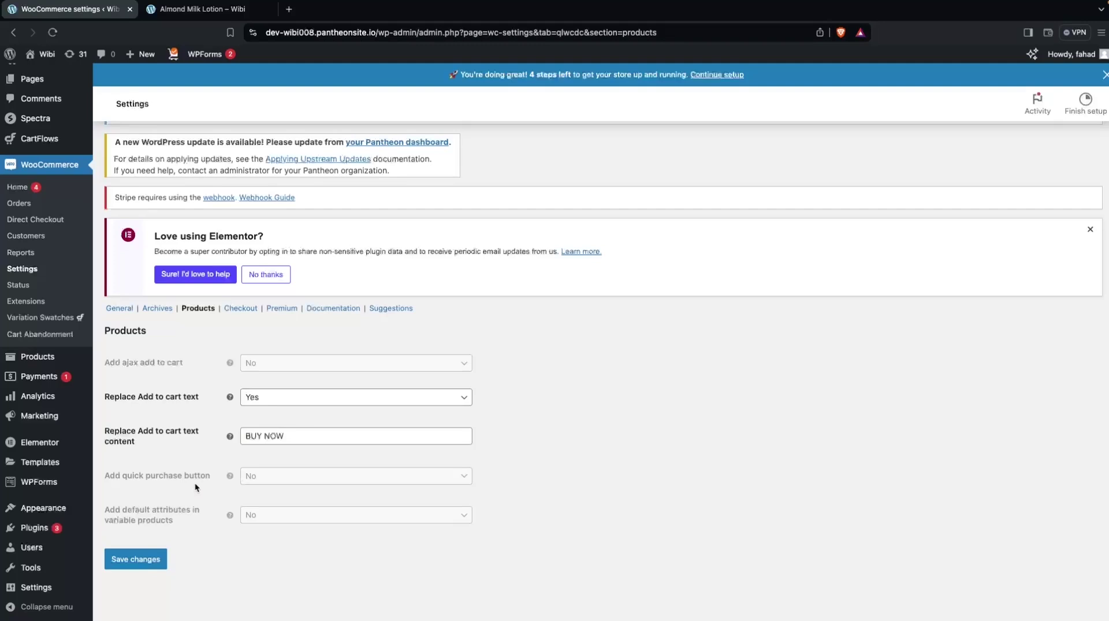
{"action": "left_click", "coordinate": [147, 570]}
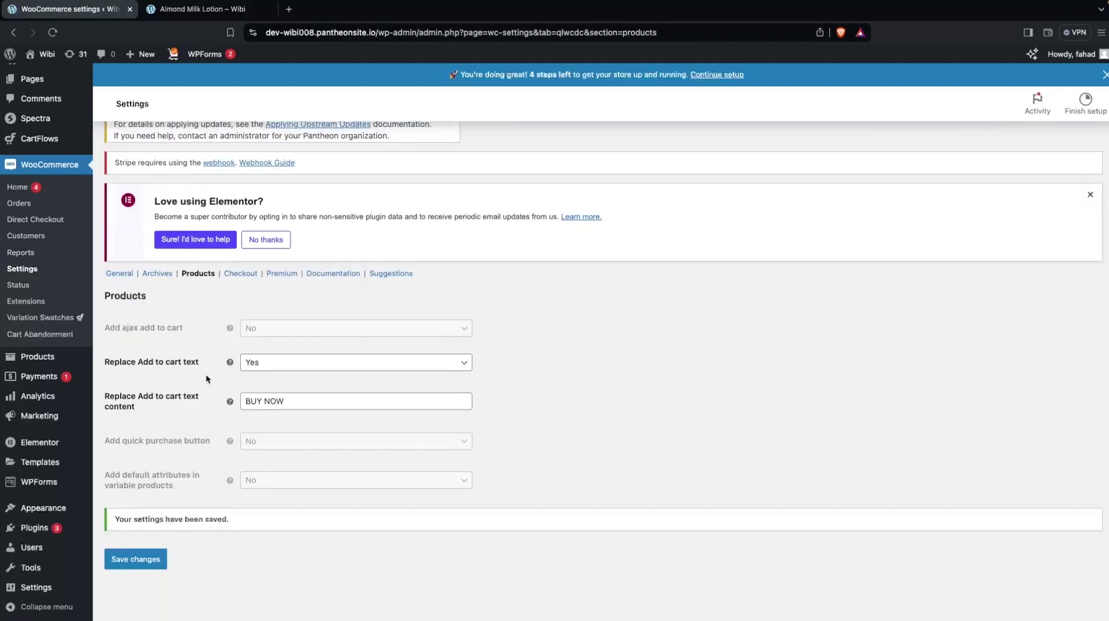
{"action": "left_click", "coordinate": [241, 275]}
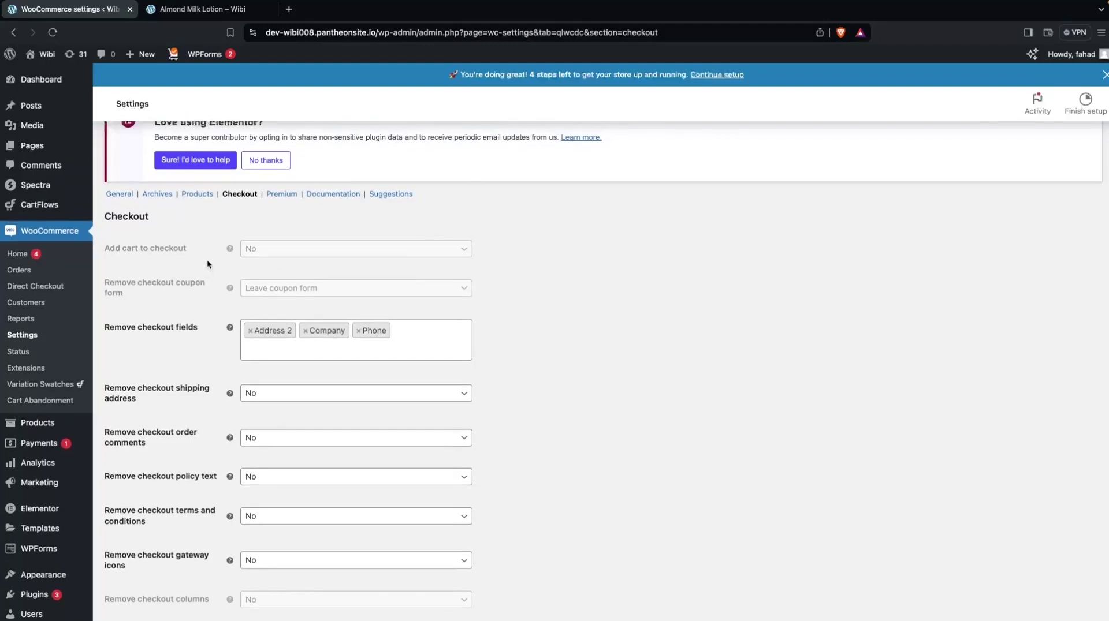
{"action": "scroll", "coordinate": [189, 312], "scroll_direction": "down", "scroll_amount": 1}
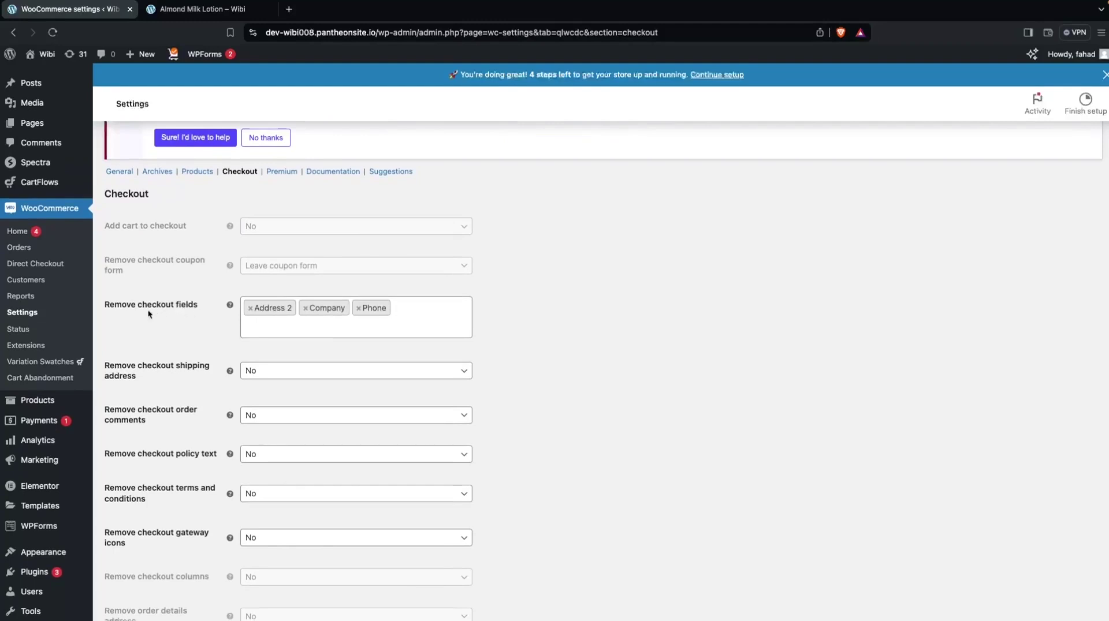
{"action": "left_click", "coordinate": [426, 308]}
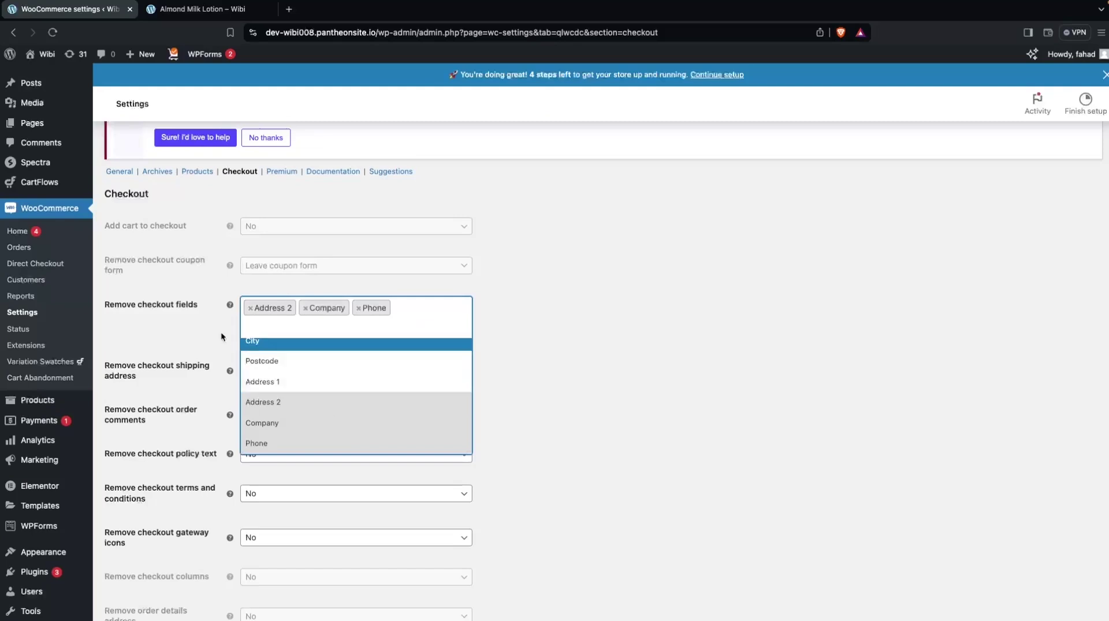
{"action": "left_click", "coordinate": [187, 324]}
{"action": "scroll", "coordinate": [179, 347], "scroll_direction": "down", "scroll_amount": 2}
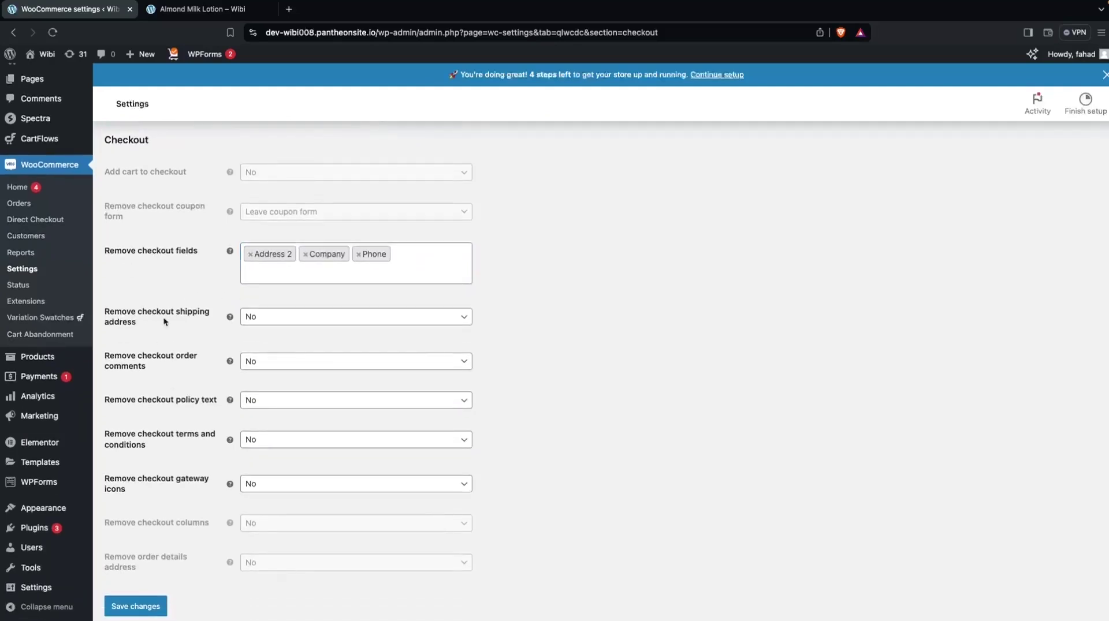
{"action": "scroll", "coordinate": [185, 332], "scroll_direction": "down", "scroll_amount": 2}
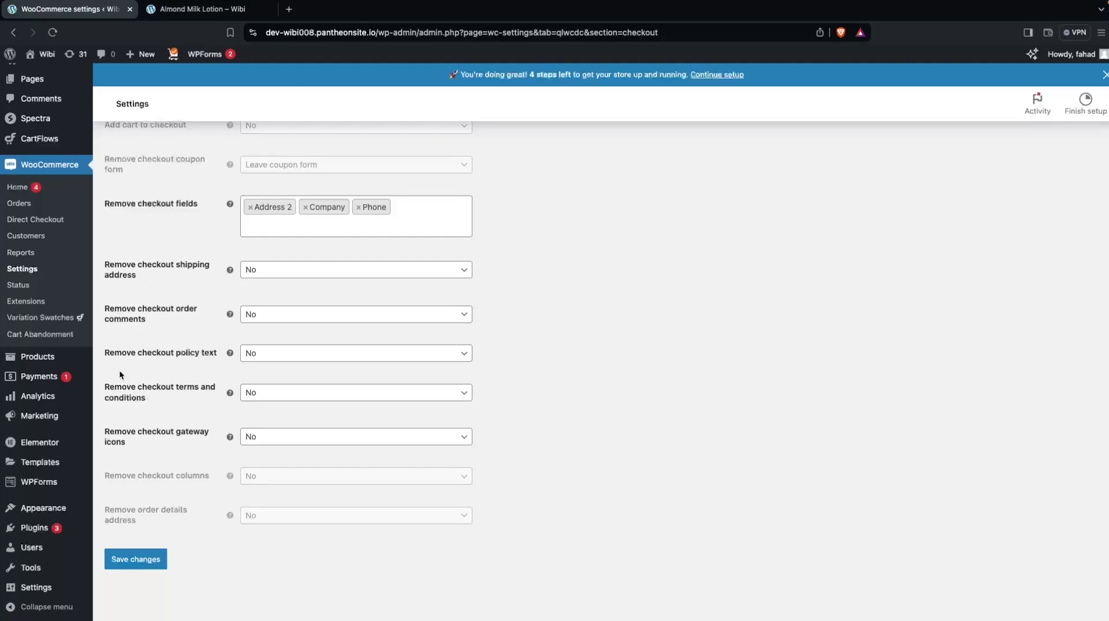
{"action": "left_click", "coordinate": [279, 354]}
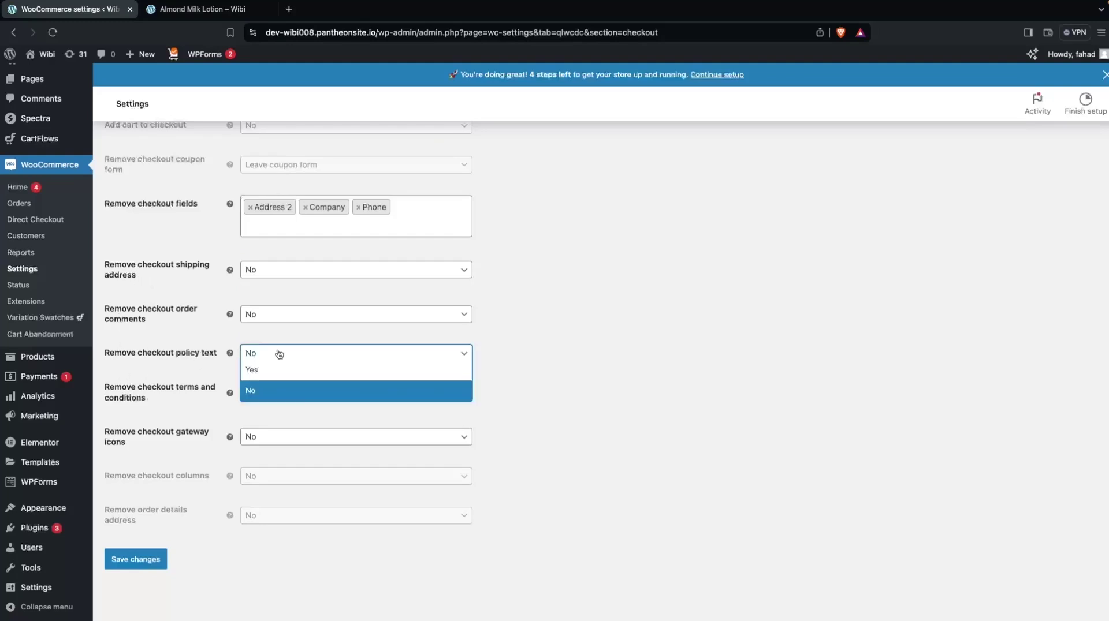
{"action": "left_click", "coordinate": [218, 338]}
{"action": "scroll", "coordinate": [197, 352], "scroll_direction": "up", "scroll_amount": 1}
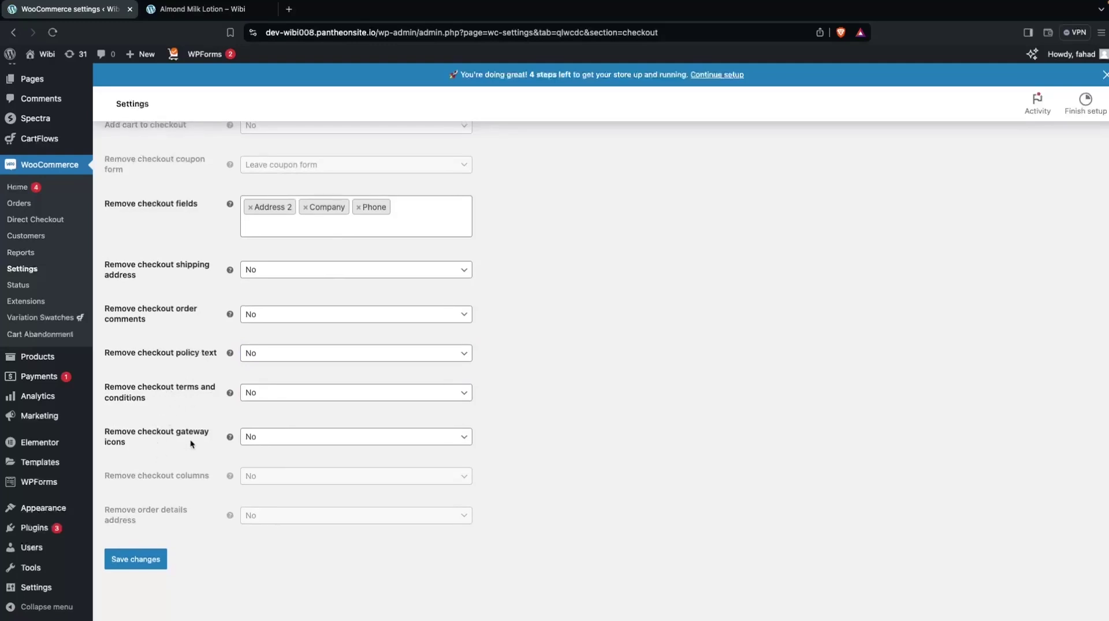
{"action": "scroll", "coordinate": [192, 445], "scroll_direction": "up", "scroll_amount": 5}
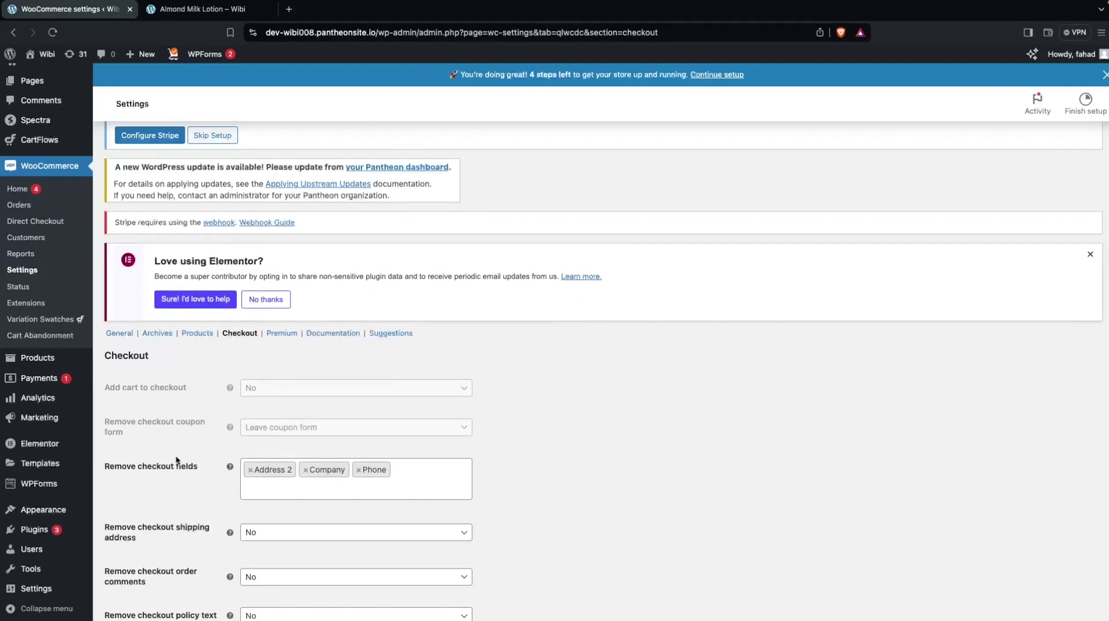
{"action": "mouse_move", "coordinate": [49, 60]}
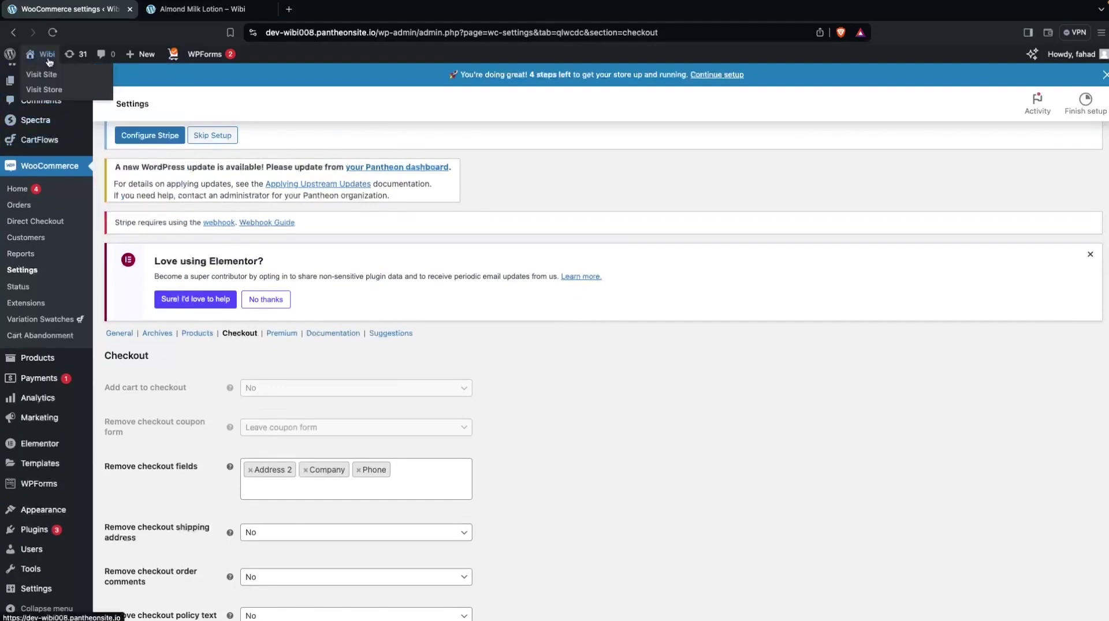
Buy Almond Milk Lotion via BUY NOW in the shop, then reload its product page
{"action": "left_click", "coordinate": [43, 90]}
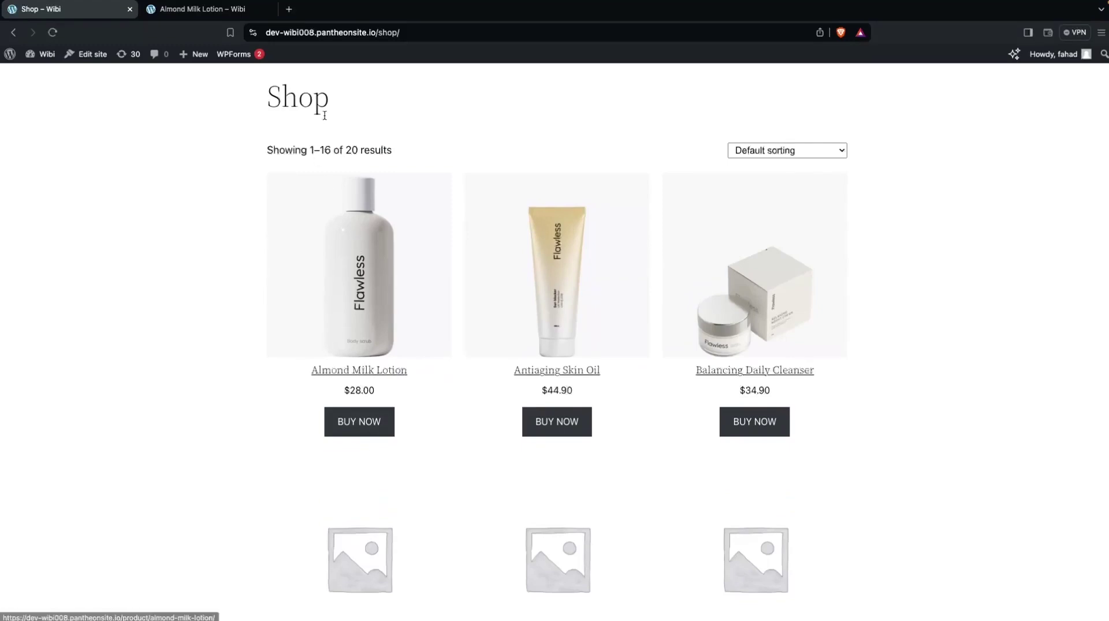
{"action": "left_click", "coordinate": [359, 429]}
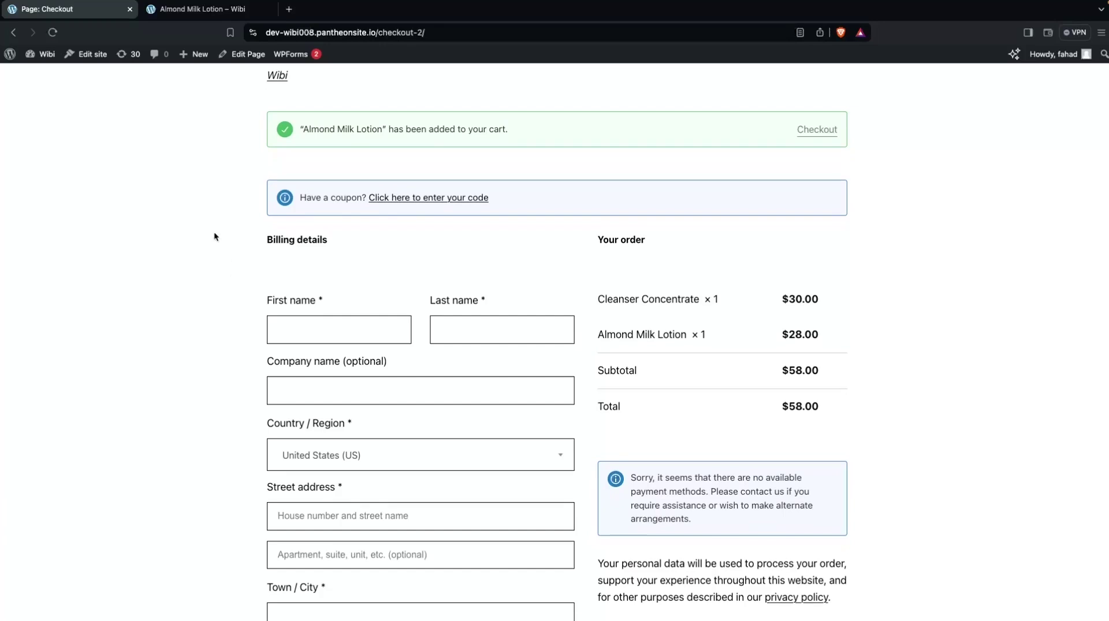
{"action": "left_click", "coordinate": [191, 21]}
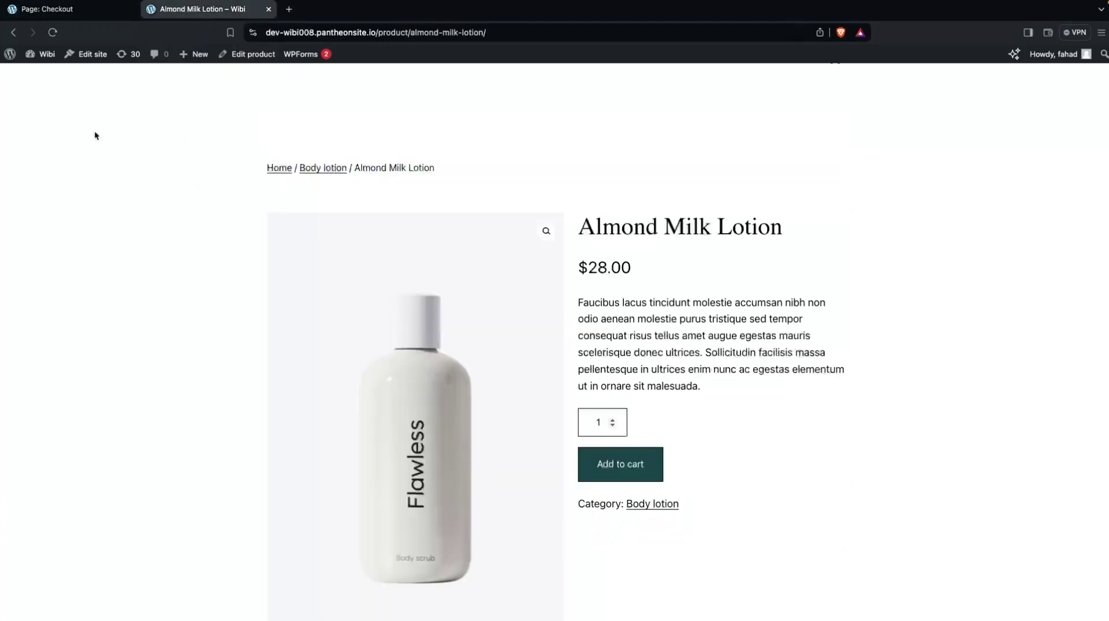
{"action": "left_click", "coordinate": [52, 32]}
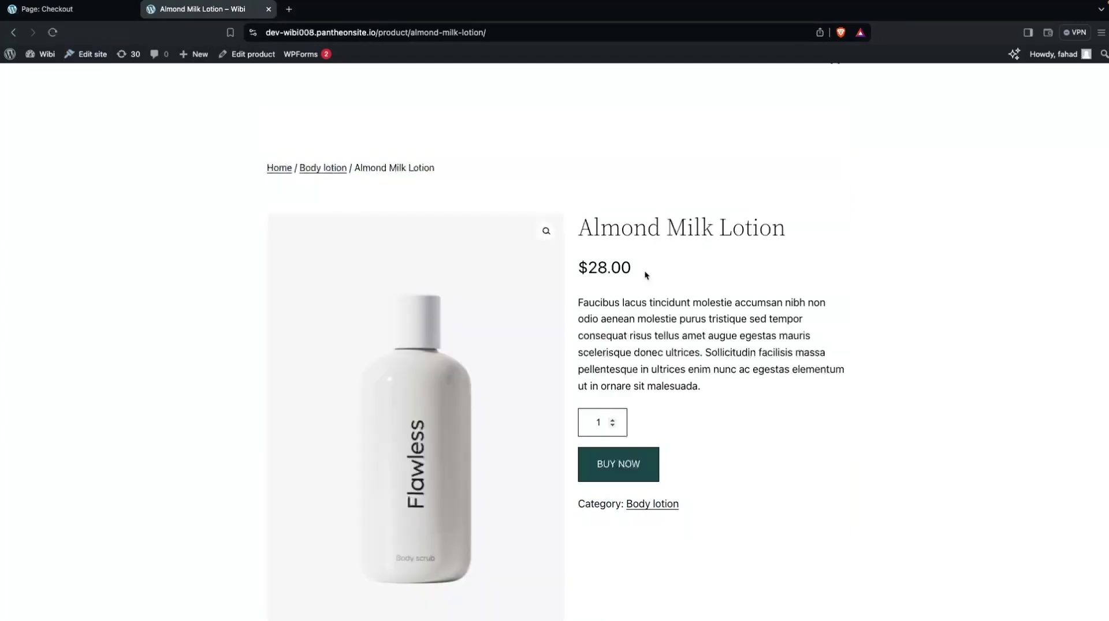